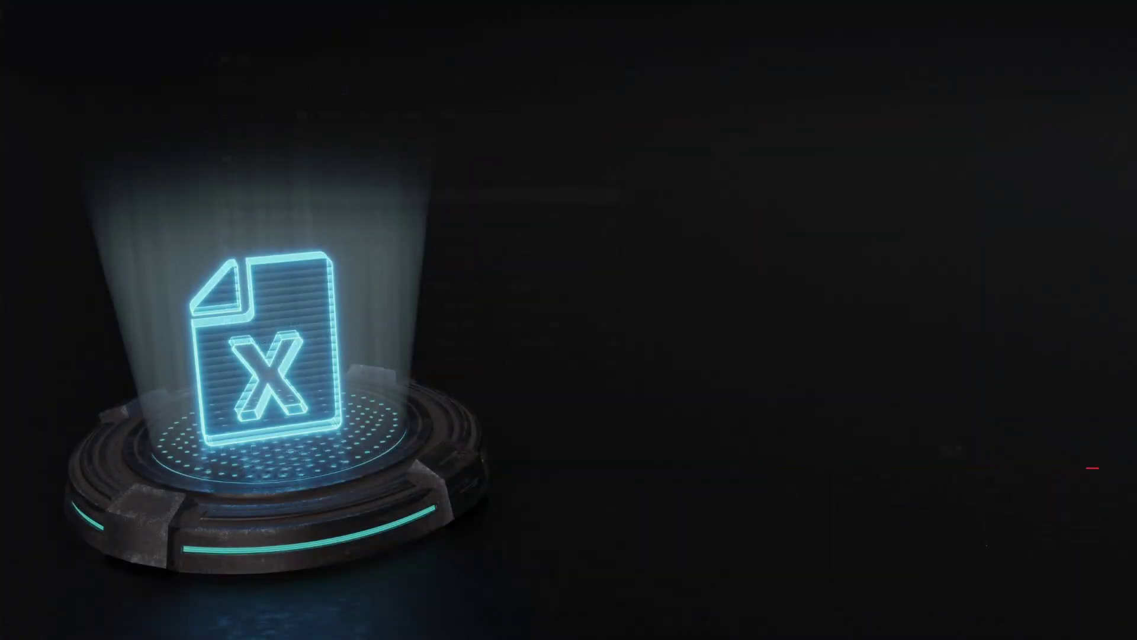
Step: Create a new workbook from the Multi Criteria Decision Making.xltx template
double_click(344, 196)
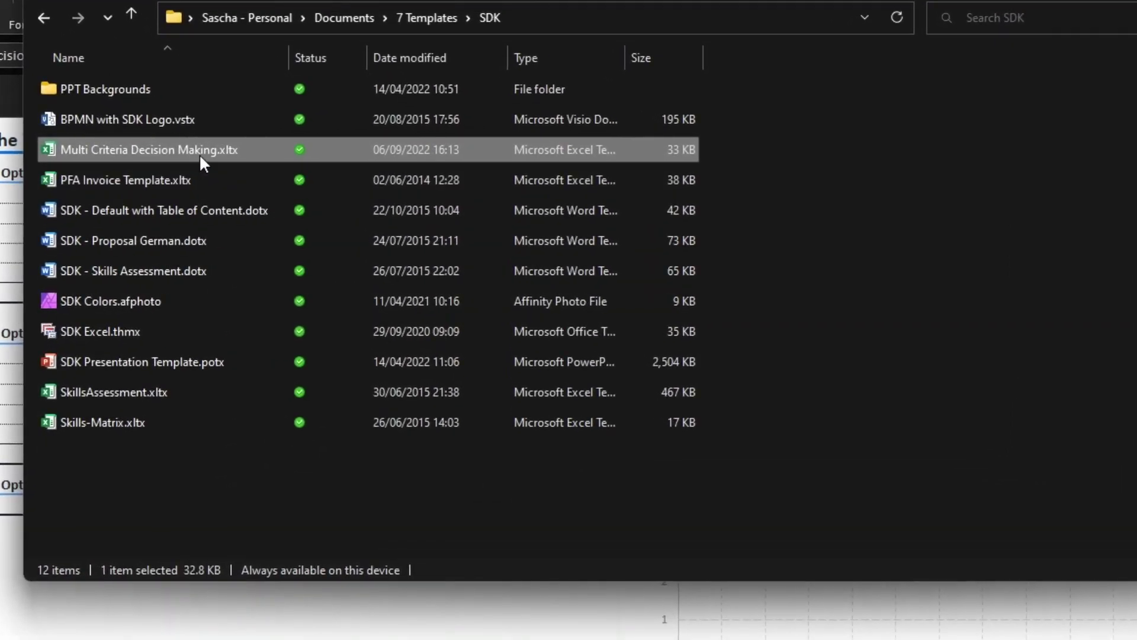
Step: Open the Multi Criteria Decision Making.xltx template file itself for editing, using Show more options > Open
right_click(199, 154)
click(309, 635)
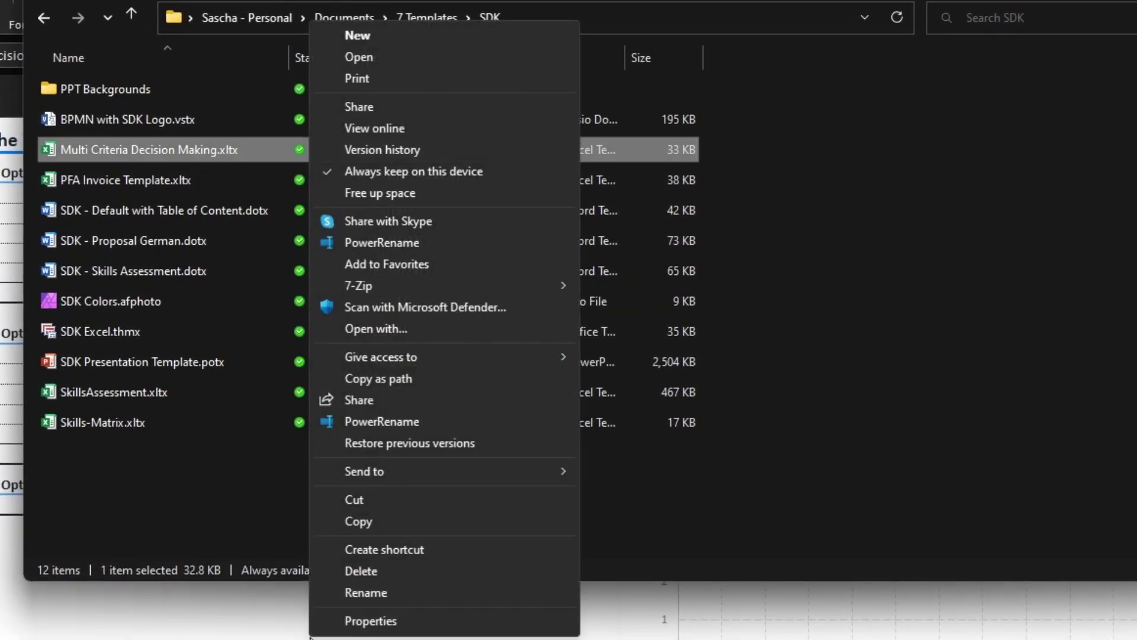
click(363, 55)
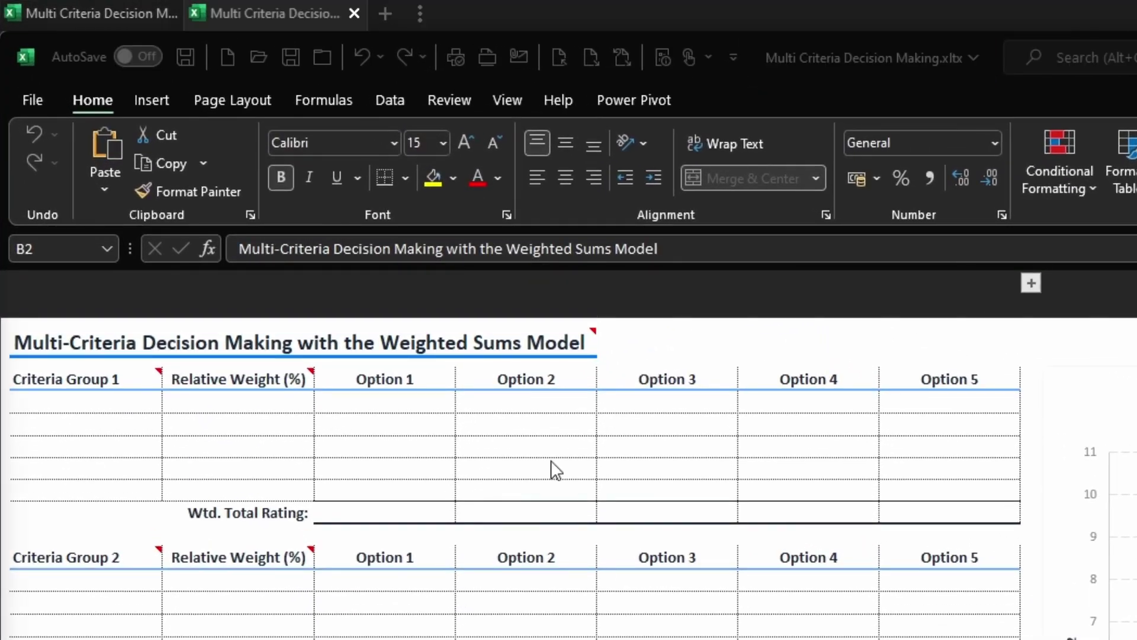
Step: Return to Excel's Review tools and copy the Option 1 to Option 10 headings
click(460, 97)
click(459, 97)
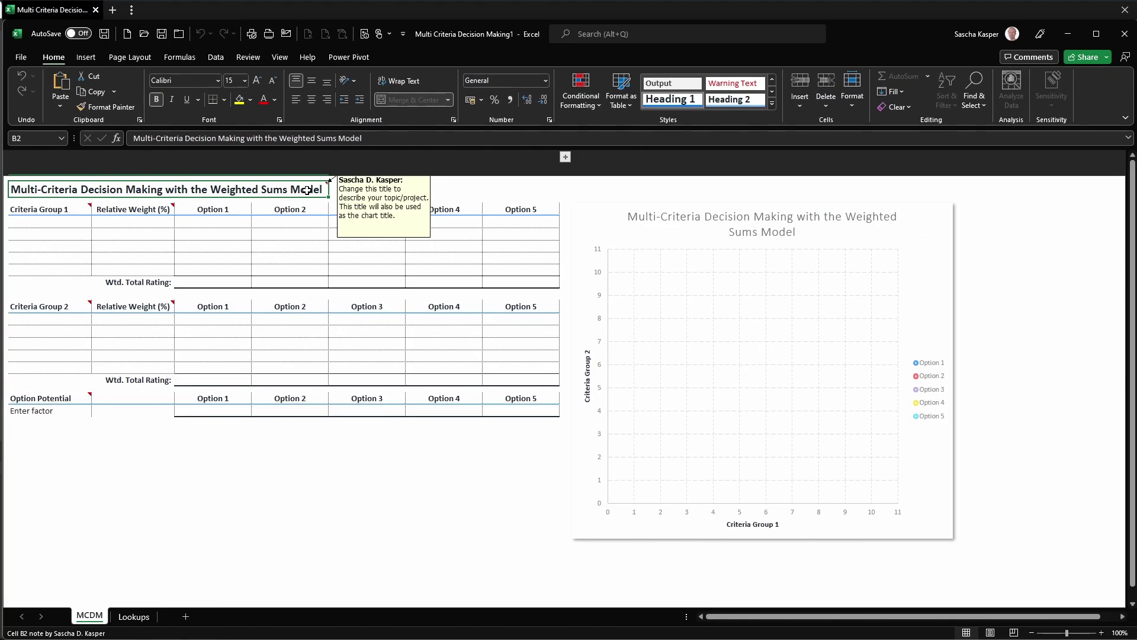
drag(213, 209, 921, 217)
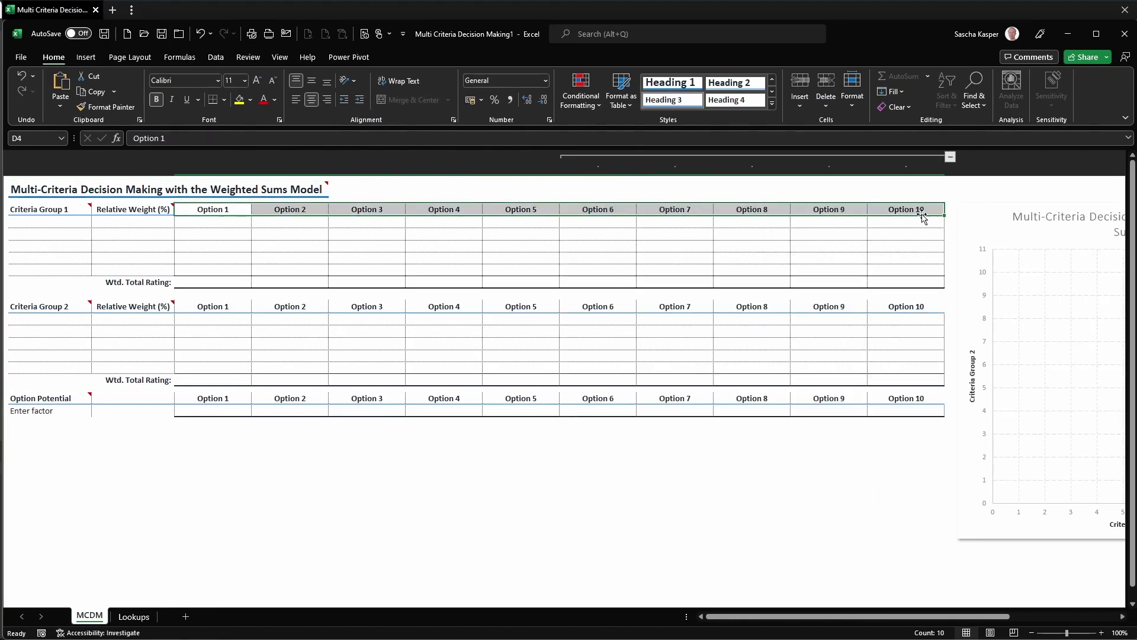
key(ctrl+c)
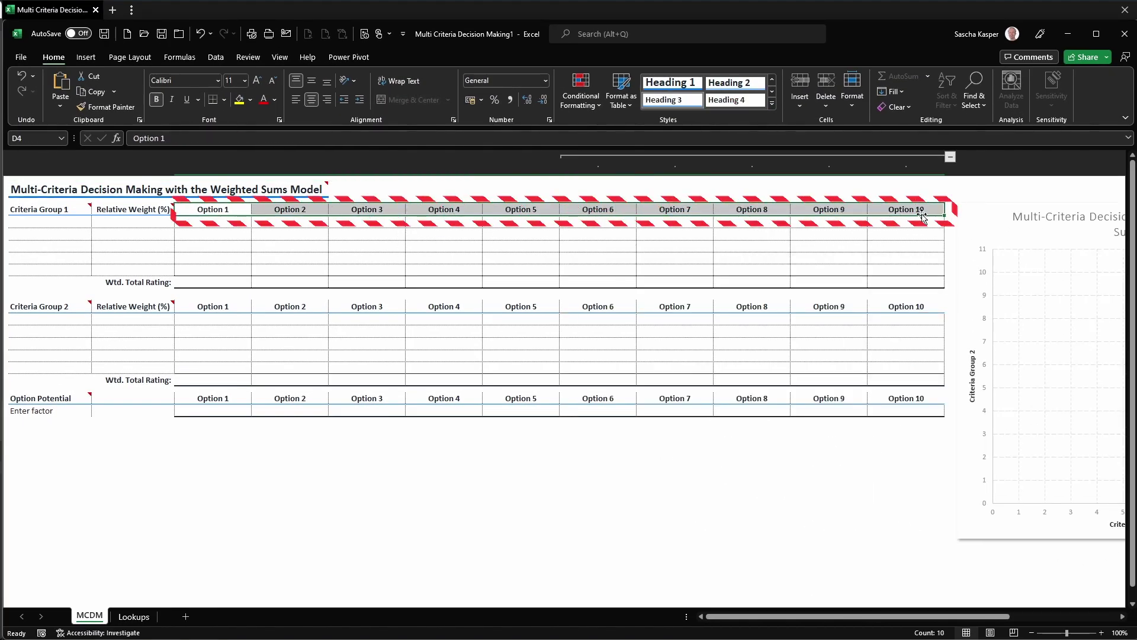
key(Escape)
Step: Read the template notes on Criteria Group 1, Criteria Group 2 and Option Potential
click(48, 211)
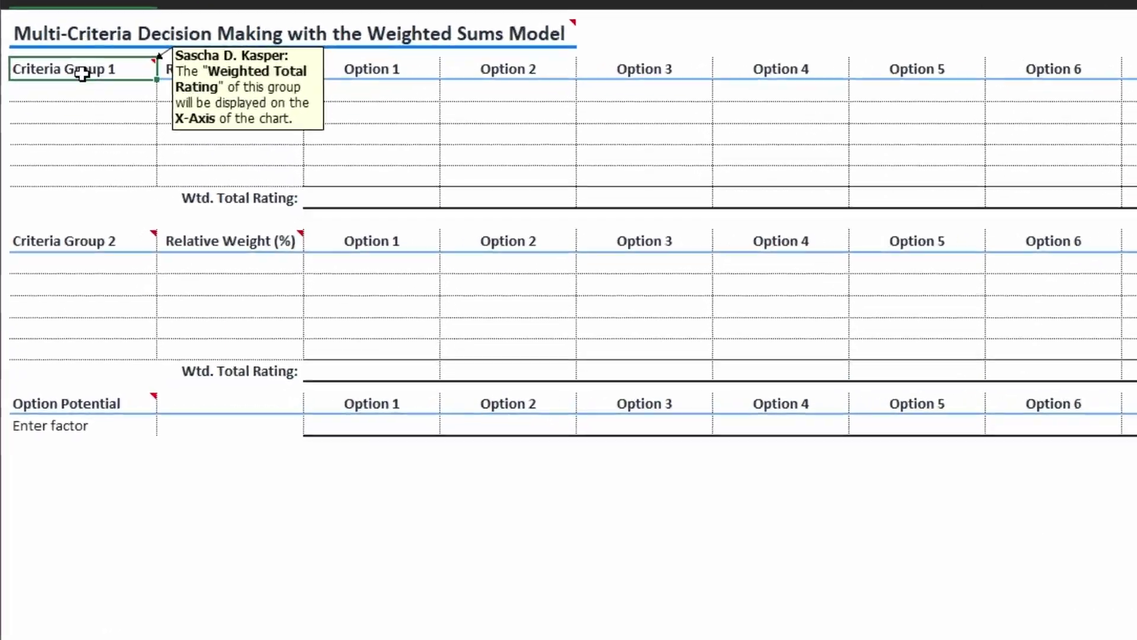
key(ctrl+c)
click(91, 237)
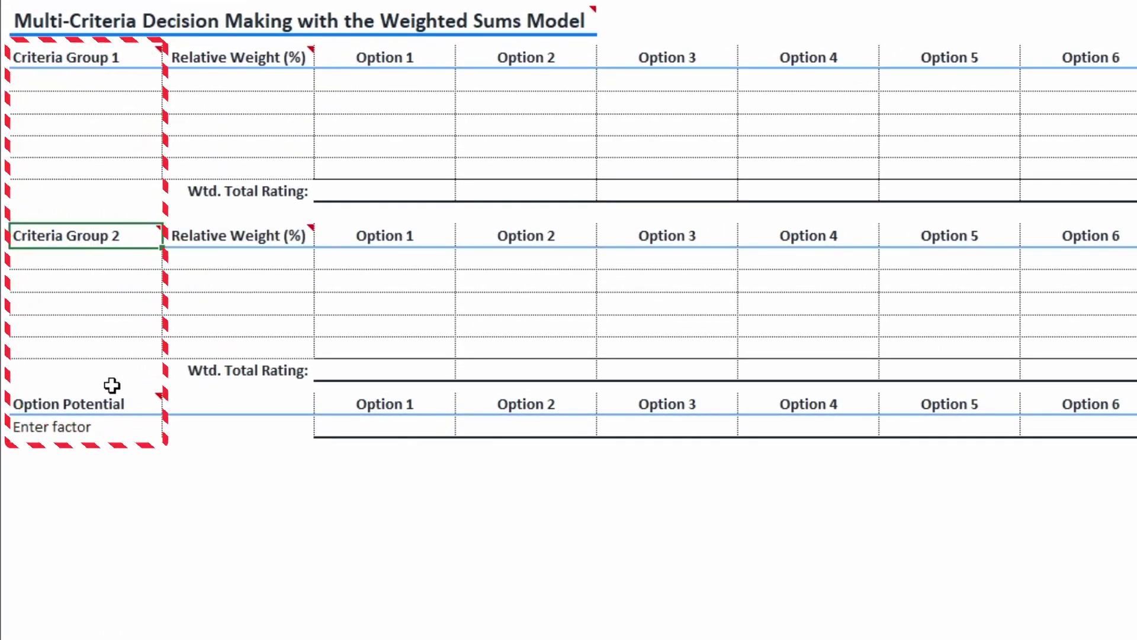
click(111, 404)
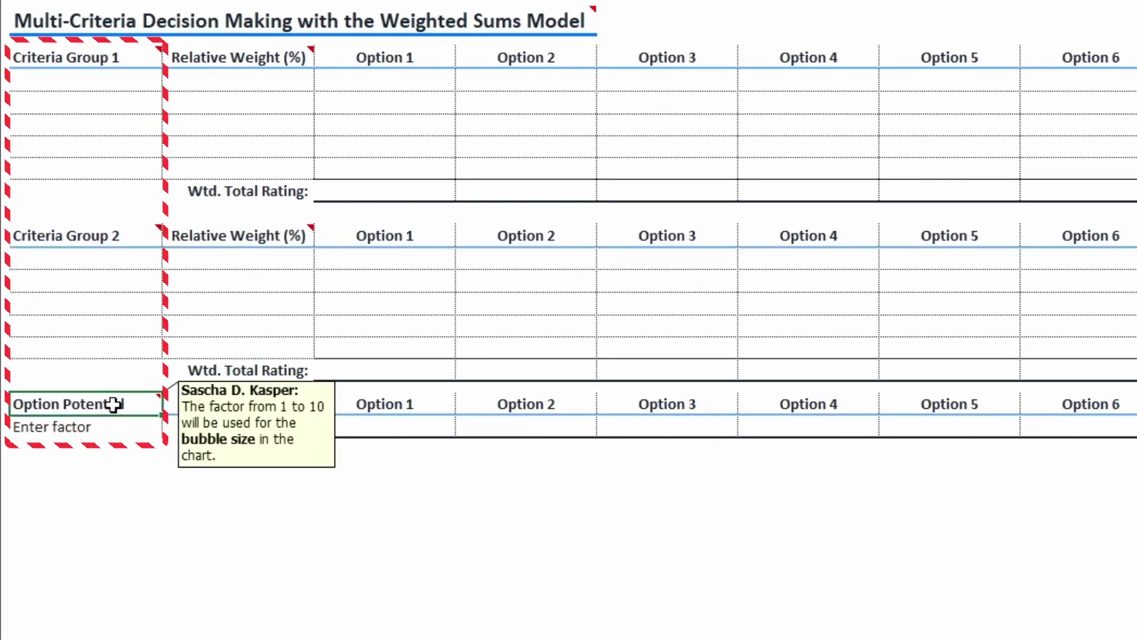
key(Escape)
drag(92, 78, 98, 171)
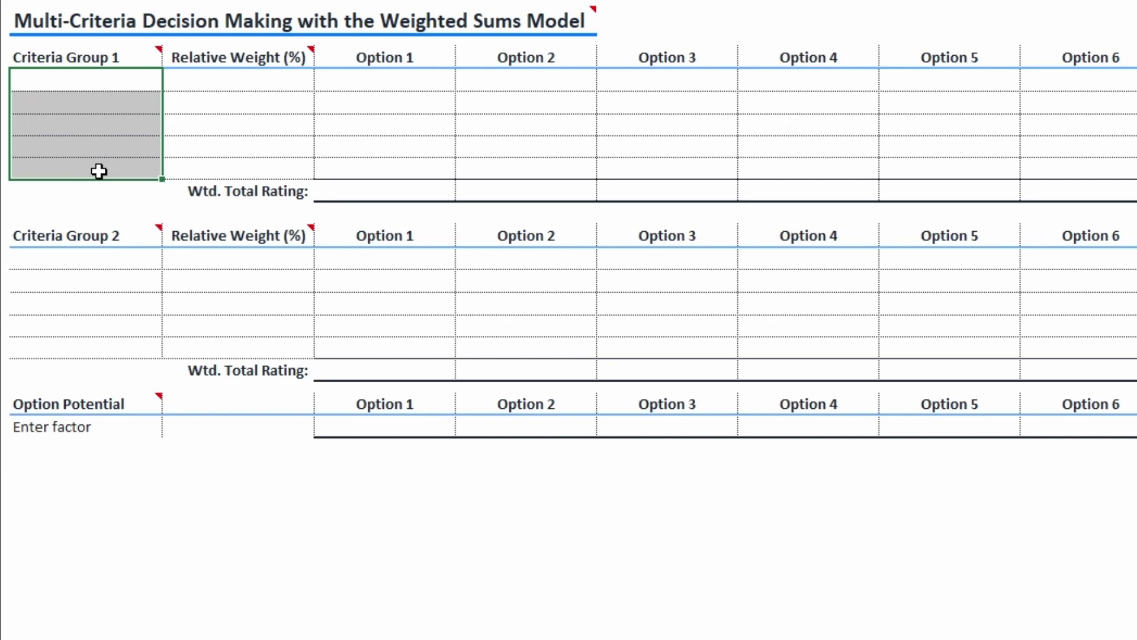
drag(245, 78, 241, 168)
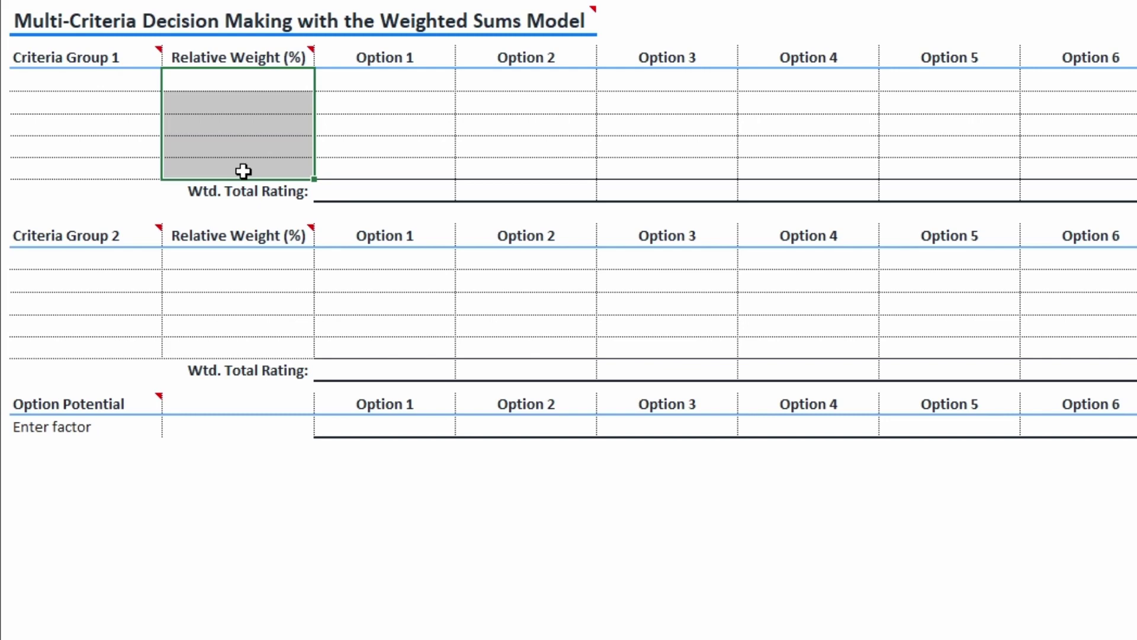
drag(119, 258, 121, 351)
drag(240, 262, 232, 346)
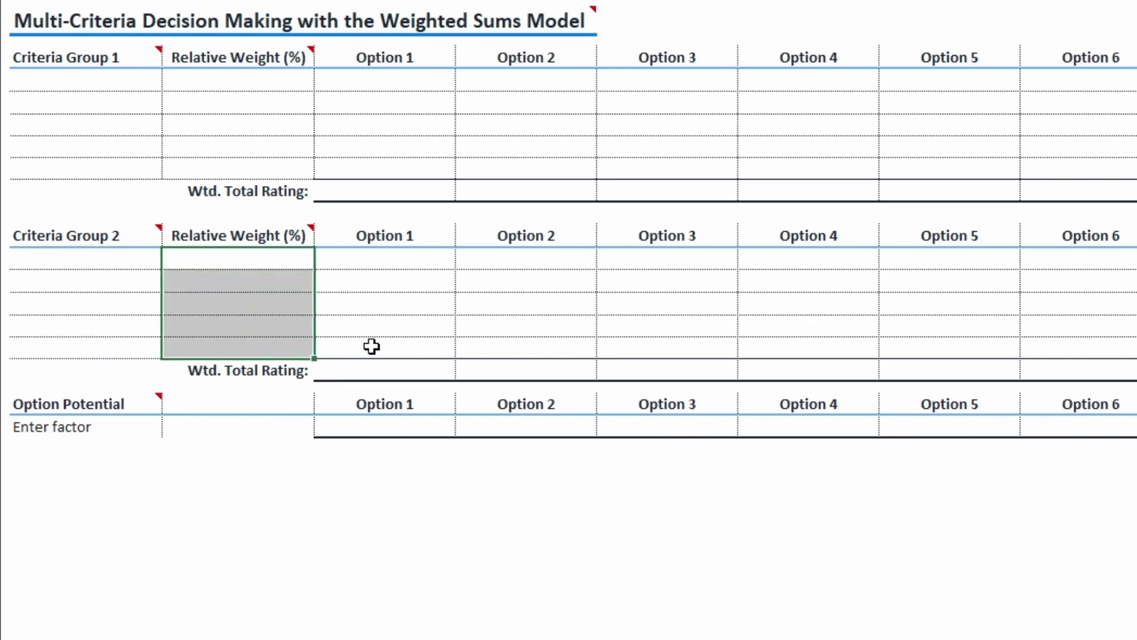
click(80, 403)
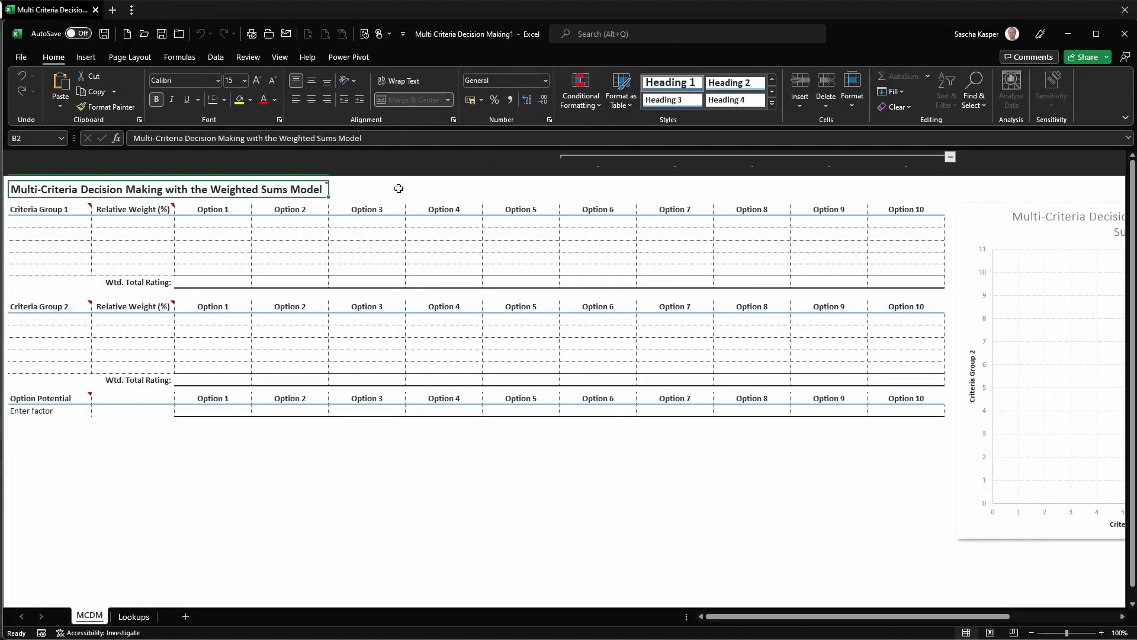
Step: Title the sheet 'New Market Segments' and rename Criteria Group 1 to 'Market Attractiveness'
text(New Market Segm)
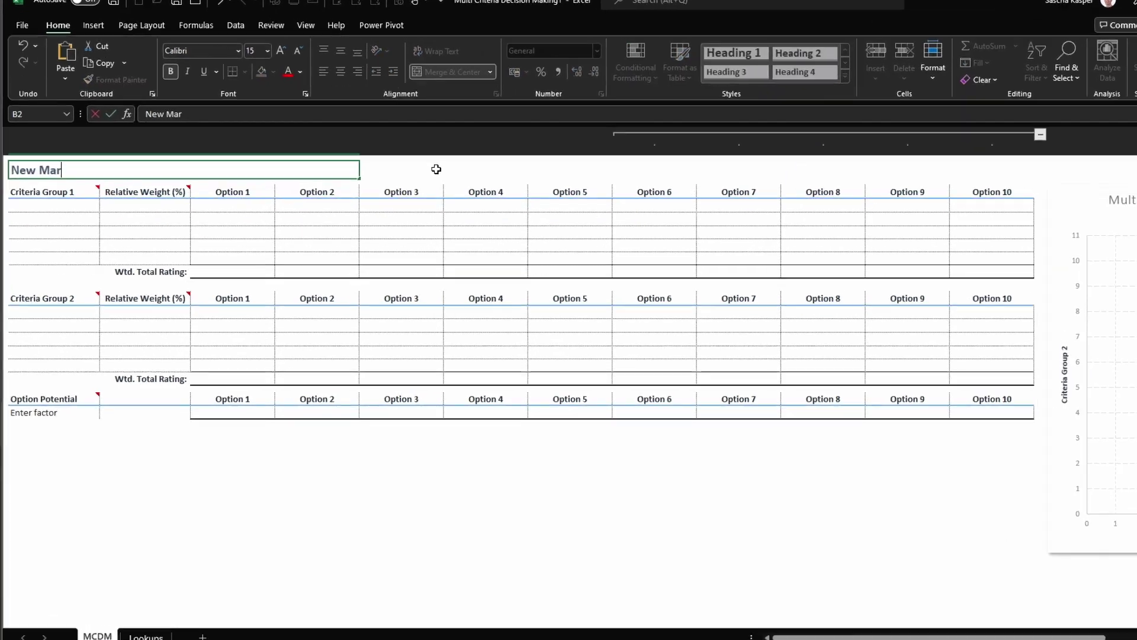
text(ents)
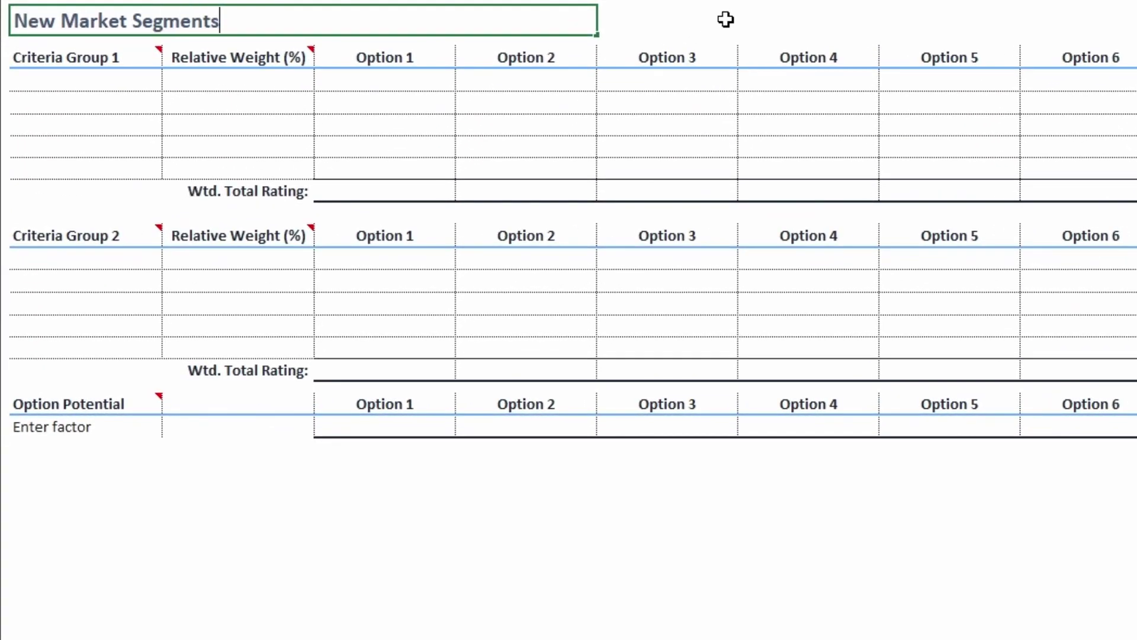
key(Return)
click(120, 64)
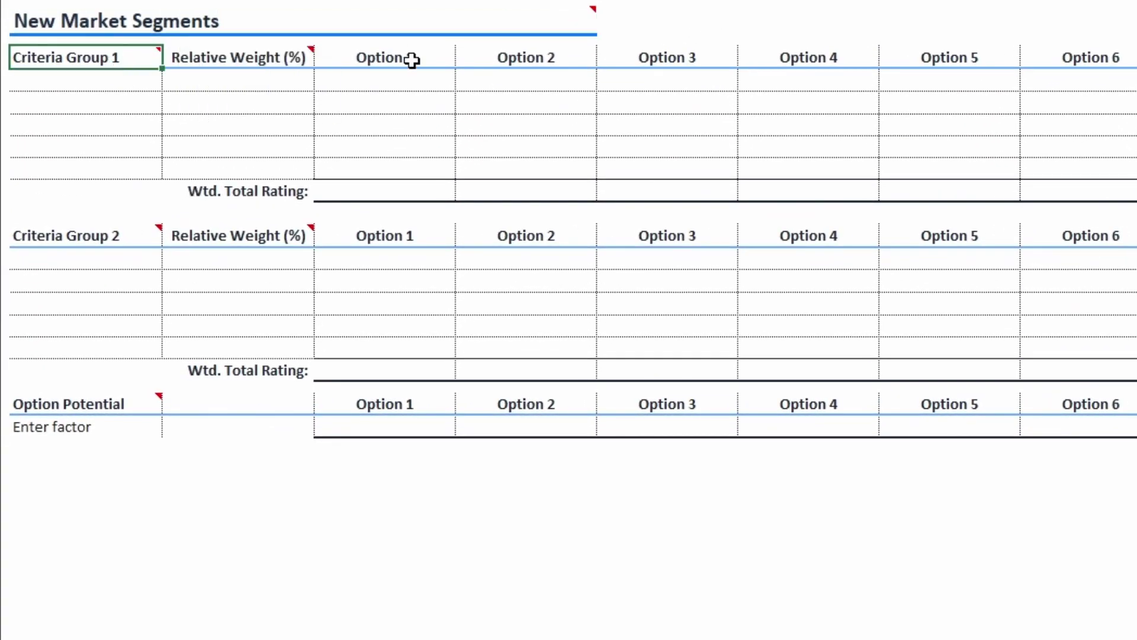
text(Market Attrac)
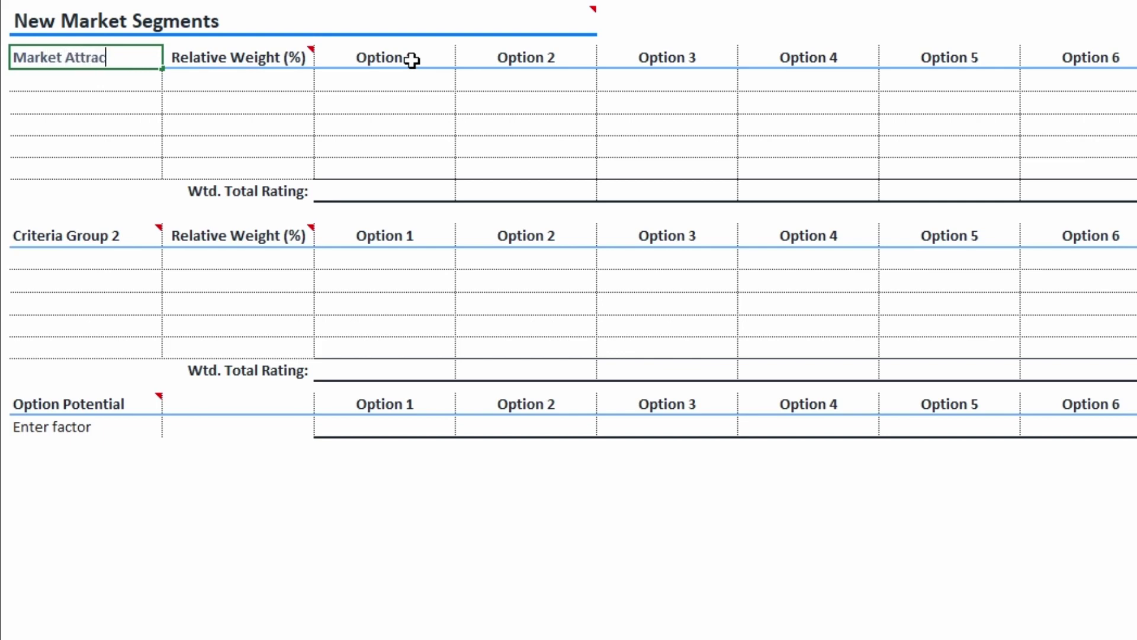
text(tiveness)
key(Return)
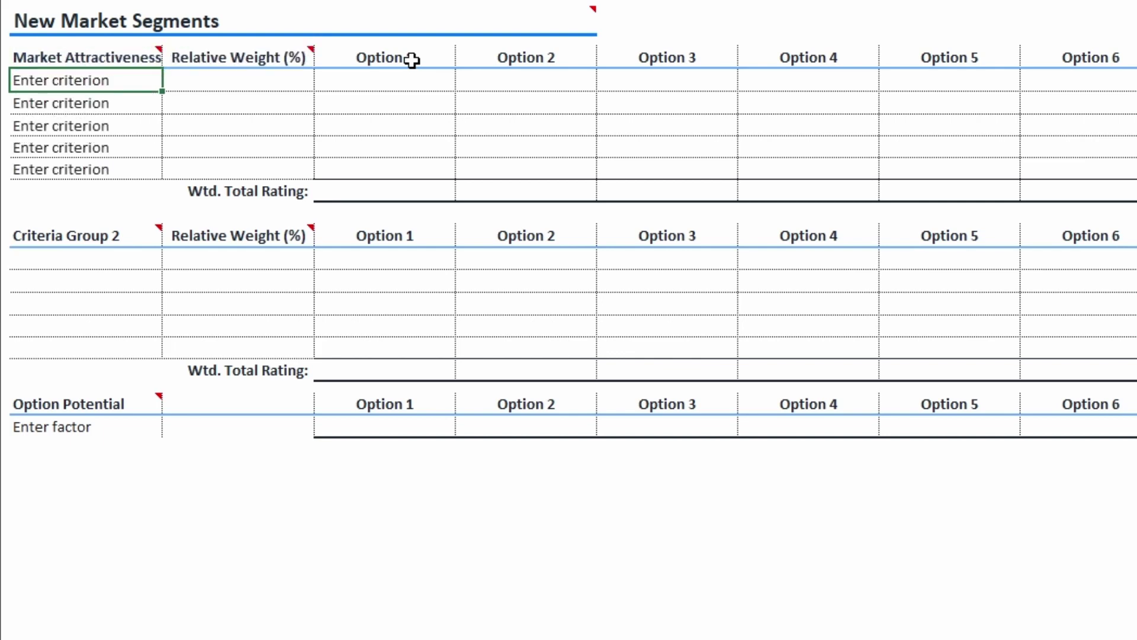
Step: Rename Criteria Group 2 to 'Fit to Core Business' and the potential factor to 'Market Size'
click(109, 235)
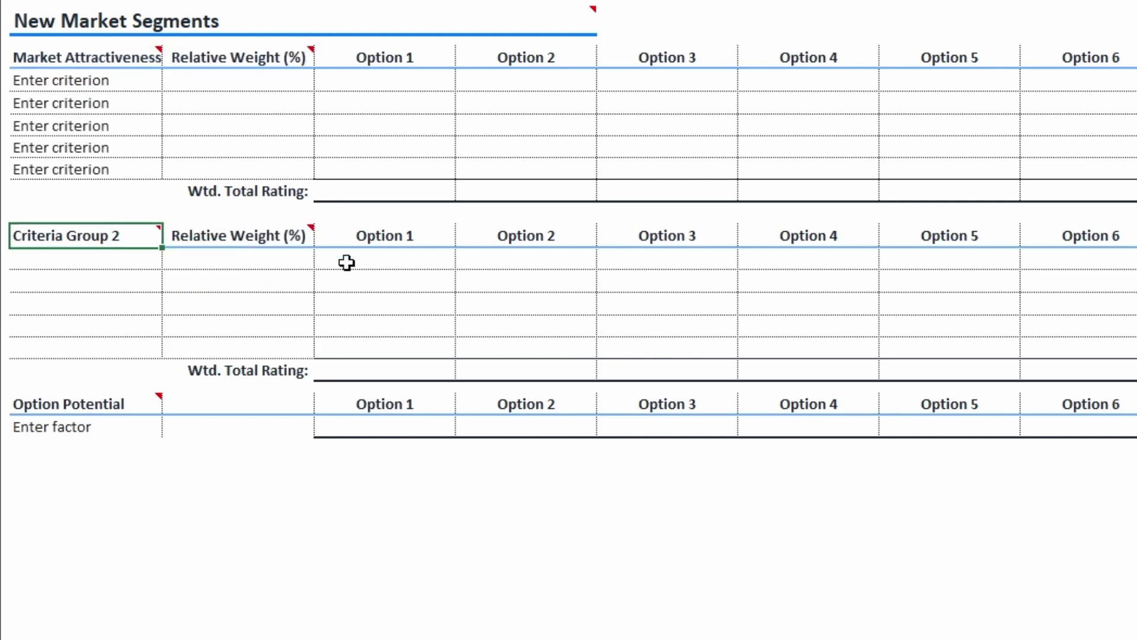
text(Fit to Core Business)
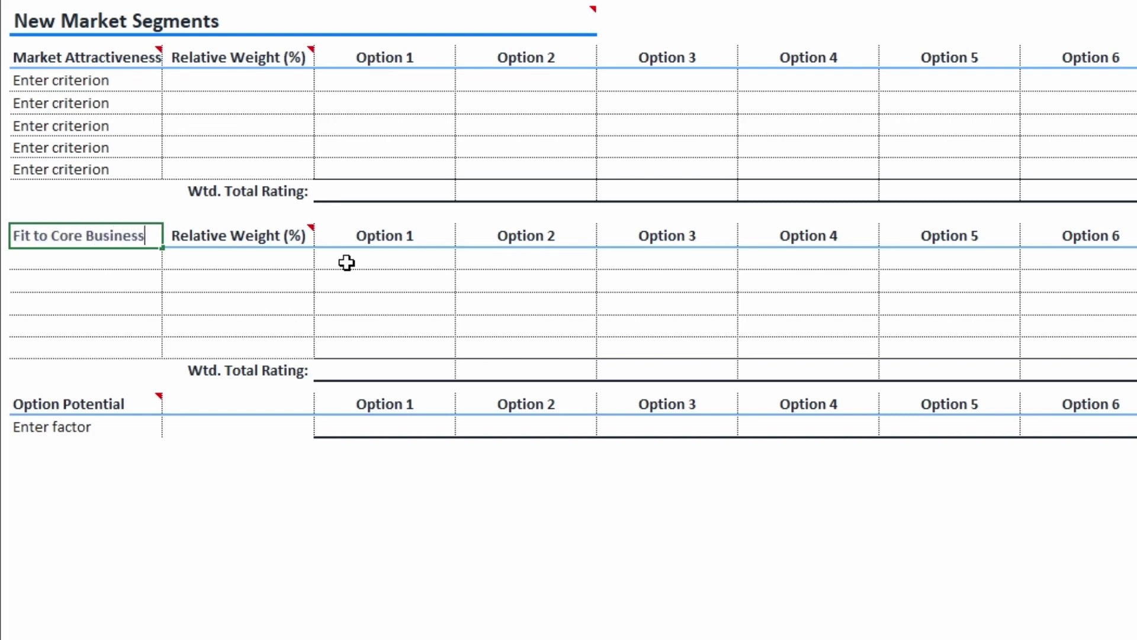
key(Return)
click(131, 425)
text(Market Size)
key(Tab)
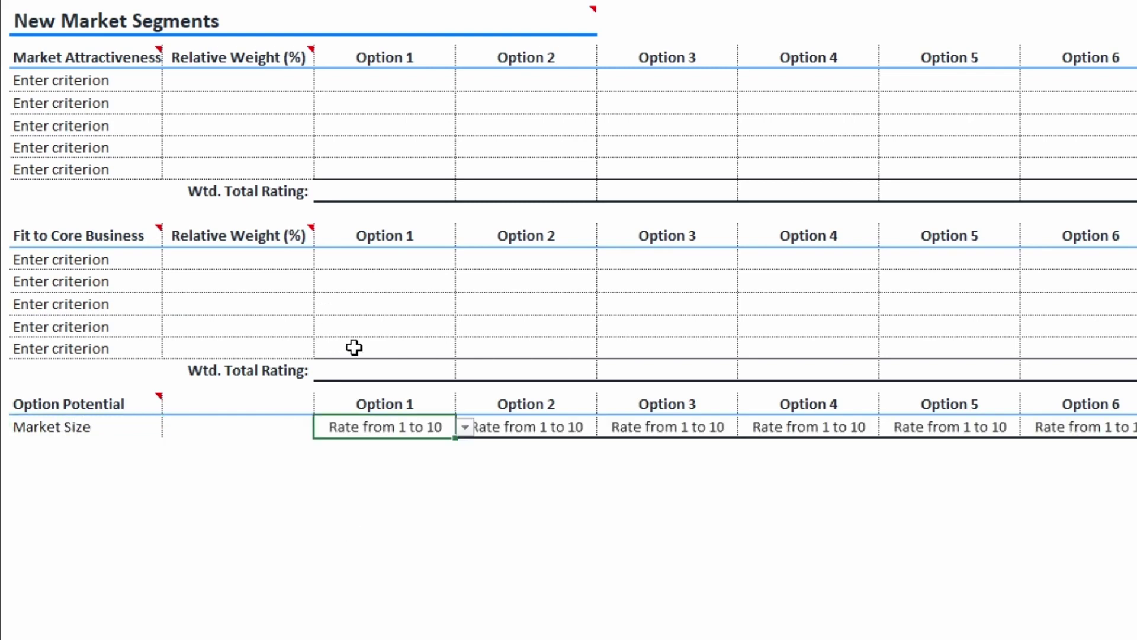
key(ctrl+Home)
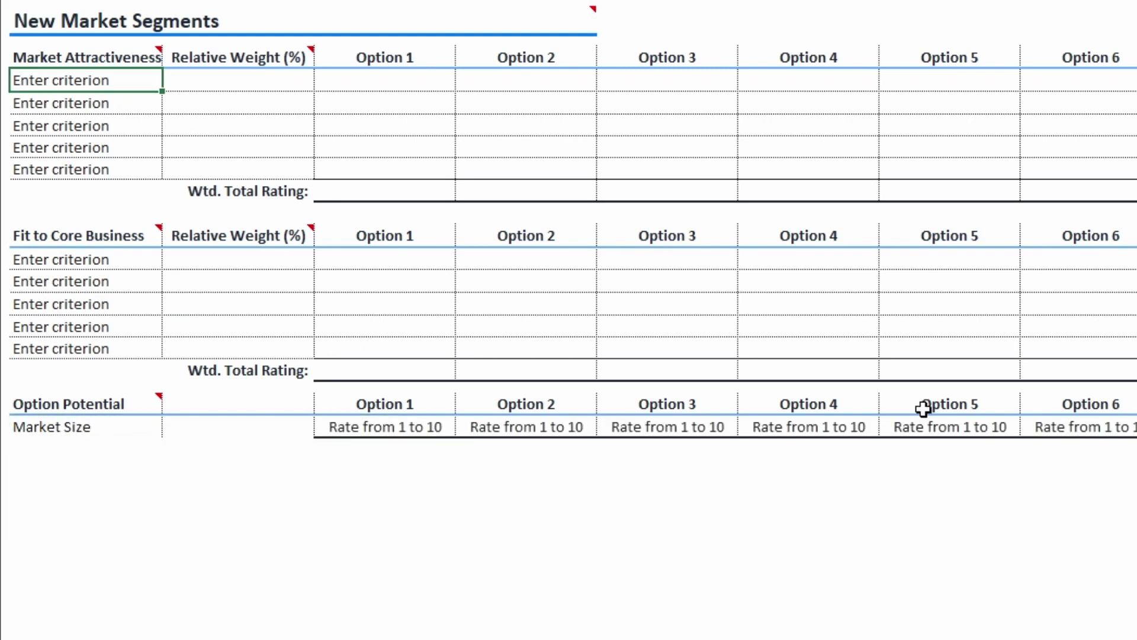
Step: List Growth Rate, Competitive Situation, Barrier to Entry and Customer Loyalty as attractiveness criteria
text(Growth Rate)
key(Return)
text(Competitive Situation)
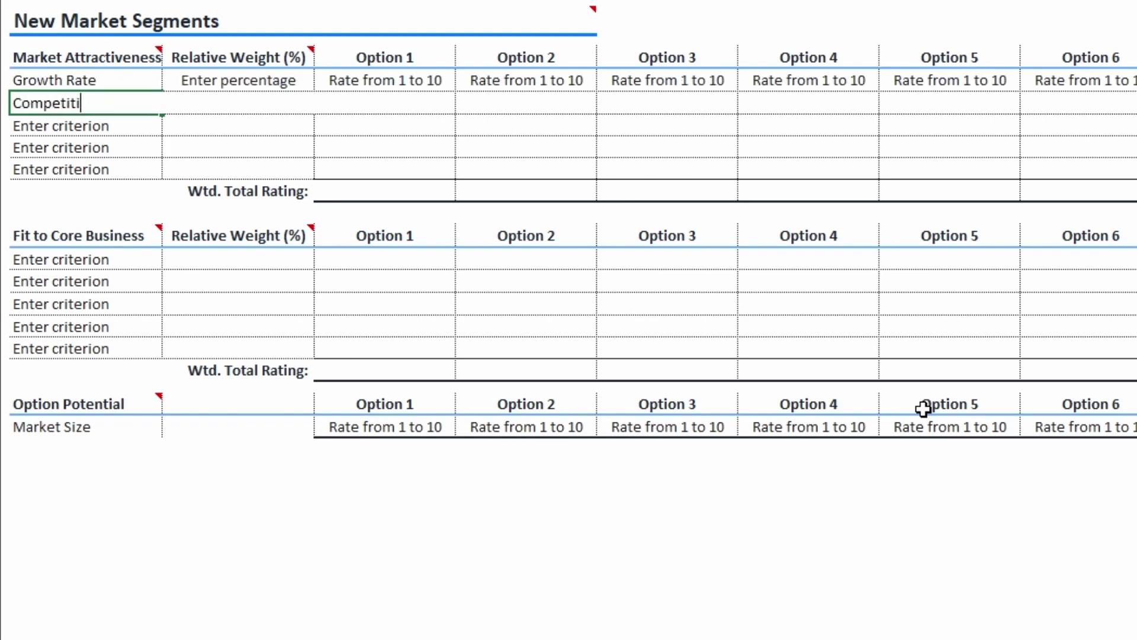
key(Return)
text(Barrier to Entry)
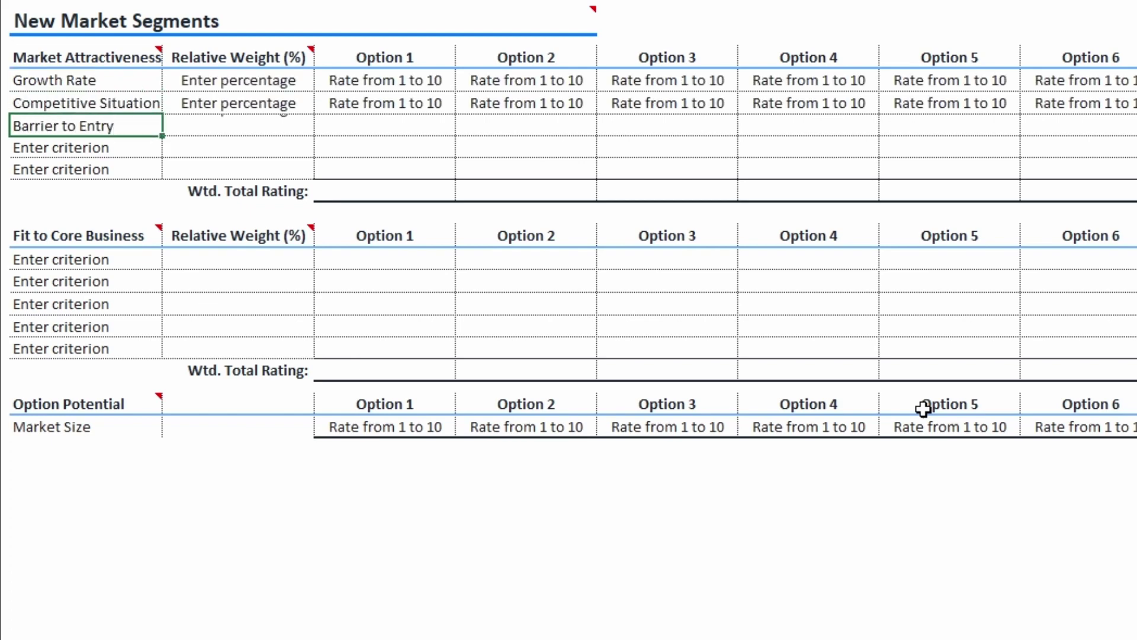
key(Return)
text(Costomer Loyalty)
key(Return)
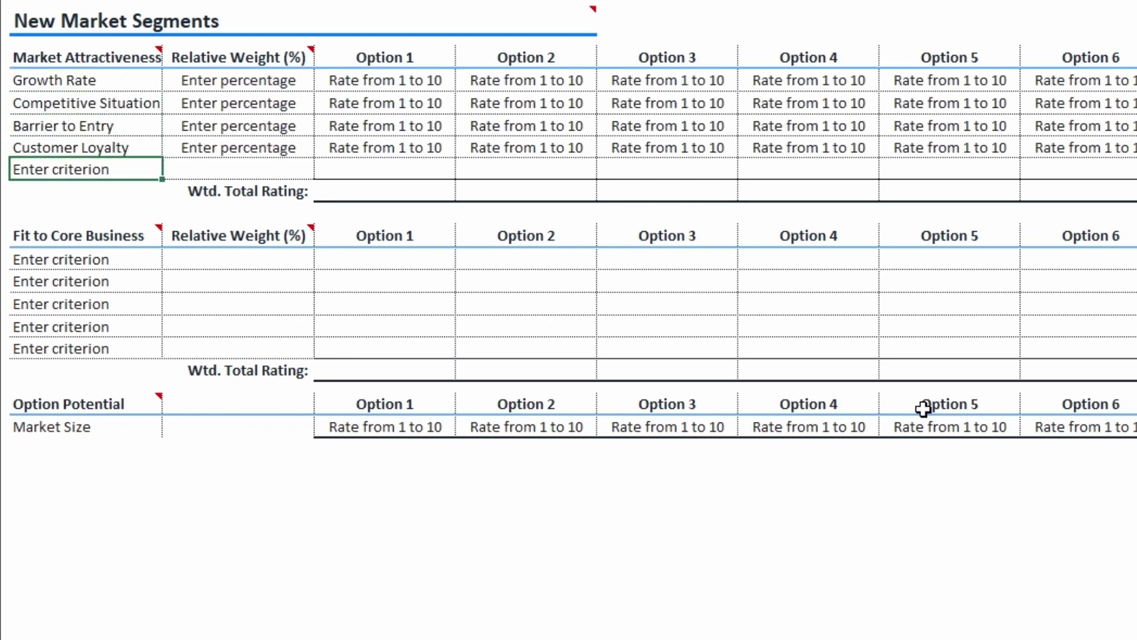
Step: List Synergies w/ CoreBiz, Required Investment, Anchor Points and Market Understanding as core-fit criteria
key(Down)
key(Down)
key(Down)
key(Down)
text(Syner)
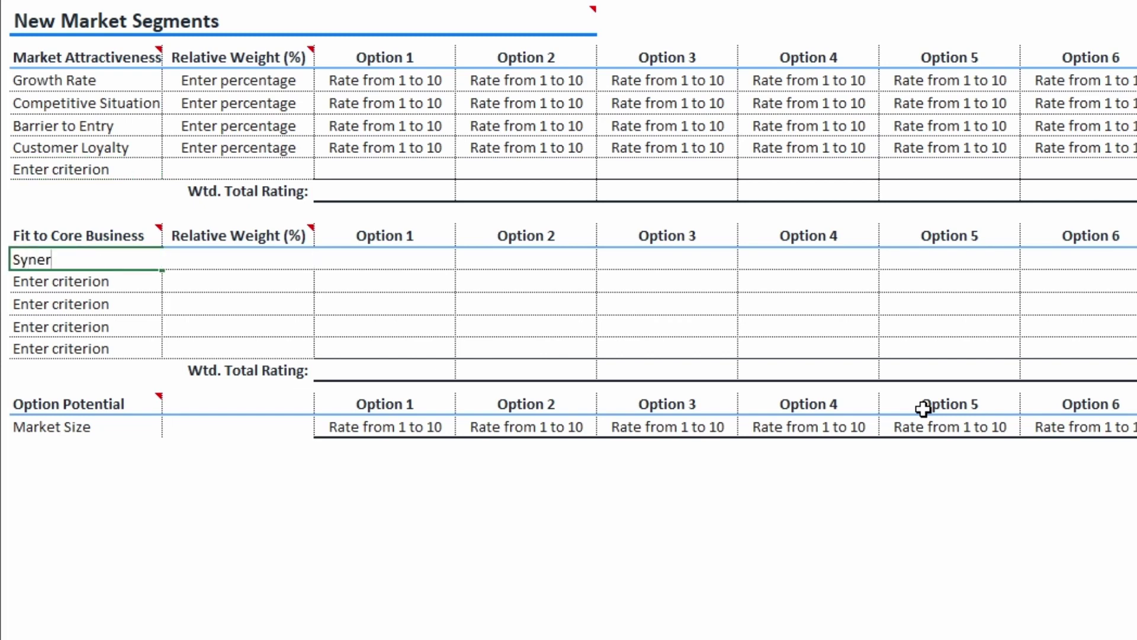
text(gies w/ CoreBiz)
key(Return)
text(Requ)
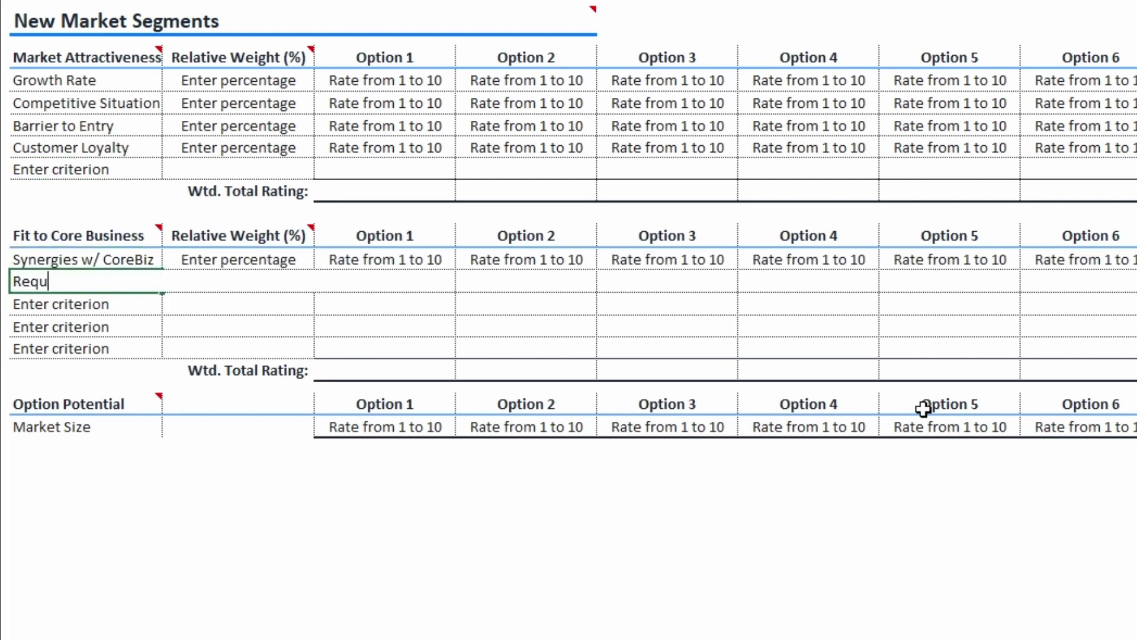
text(ired Investment)
key(Return)
text(Ancho)
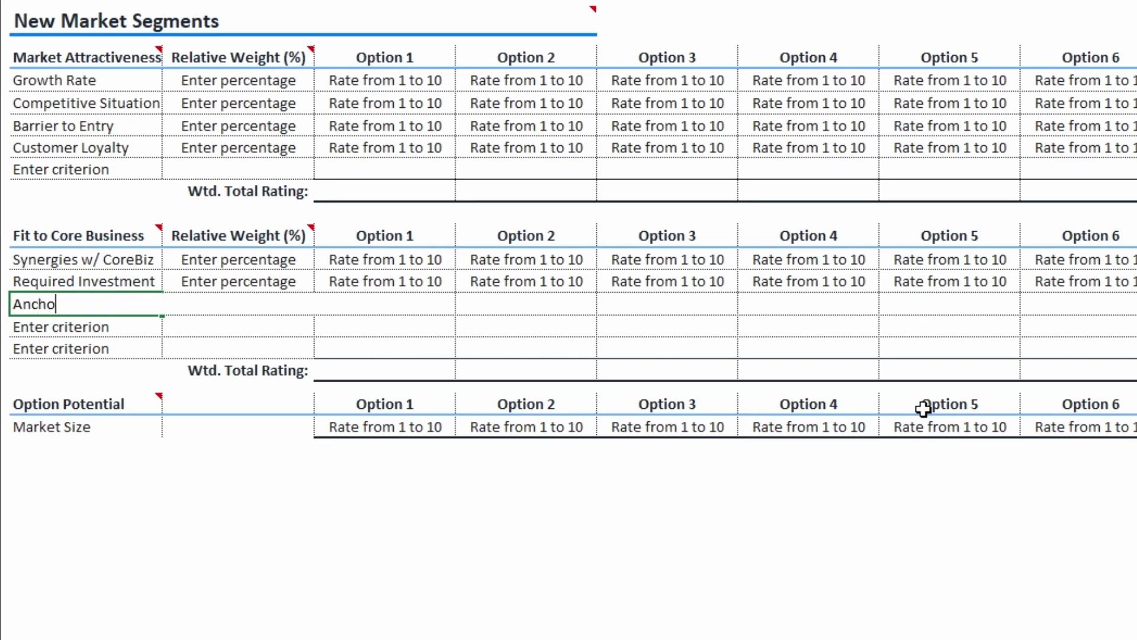
text(r Points)
key(Return)
text(Market )
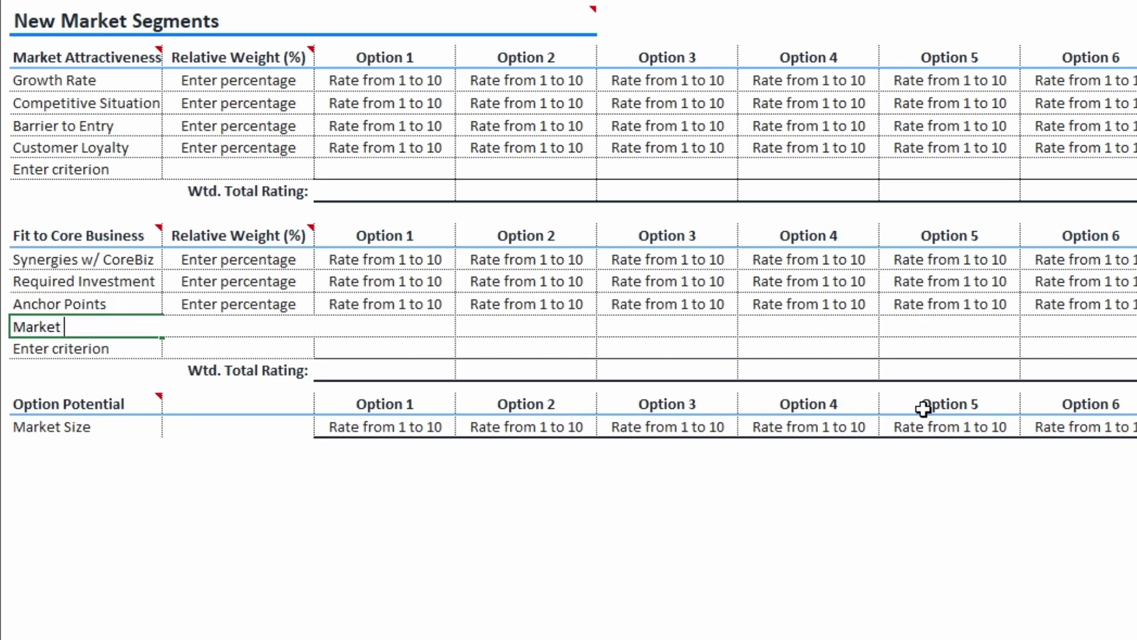
text(Understanding)
key(Return)
key(ctrl+Home)
Step: Weight the Market Attractiveness criteria 20%, 25%, 30% and 25%
text(20)
key(Return)
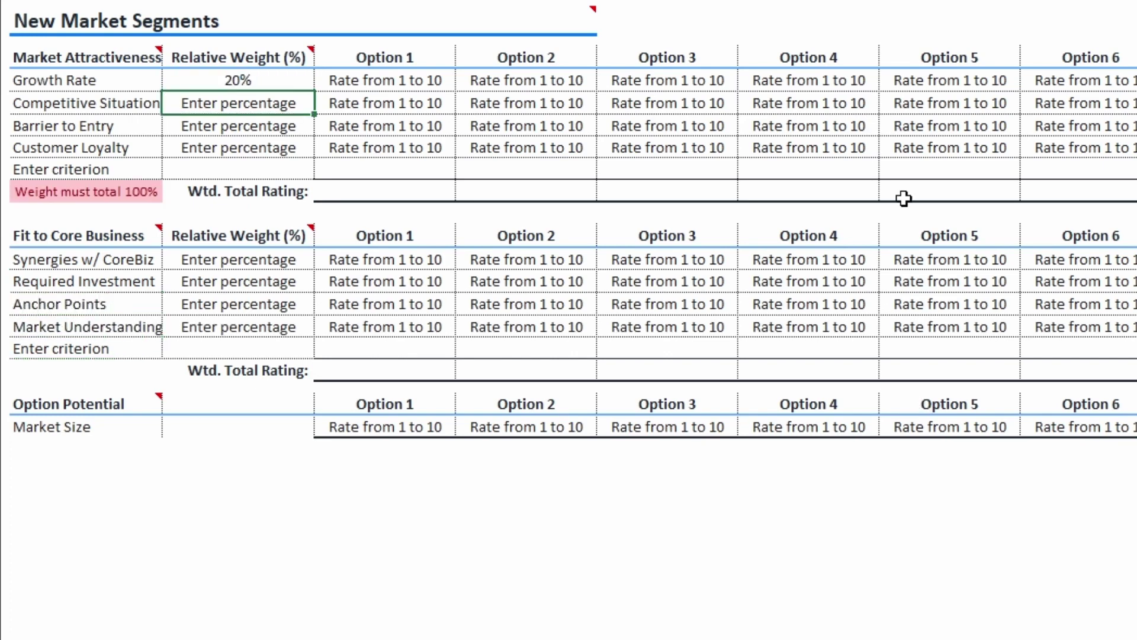
text(25)
key(Return)
text(30)
key(Return)
text(25)
key(Return)
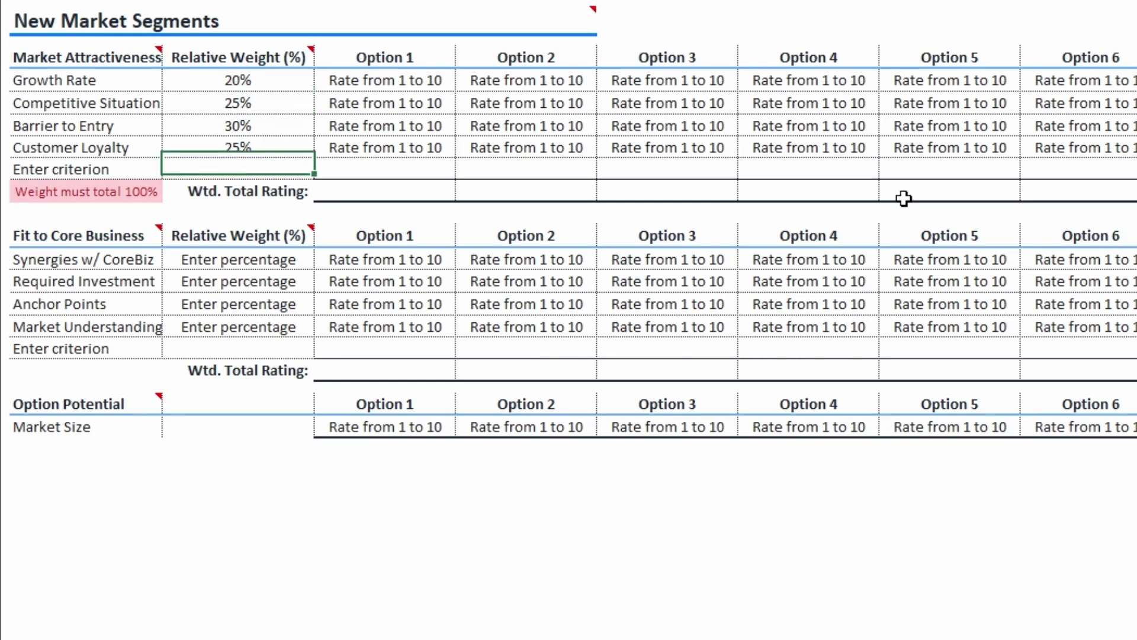
key(Return)
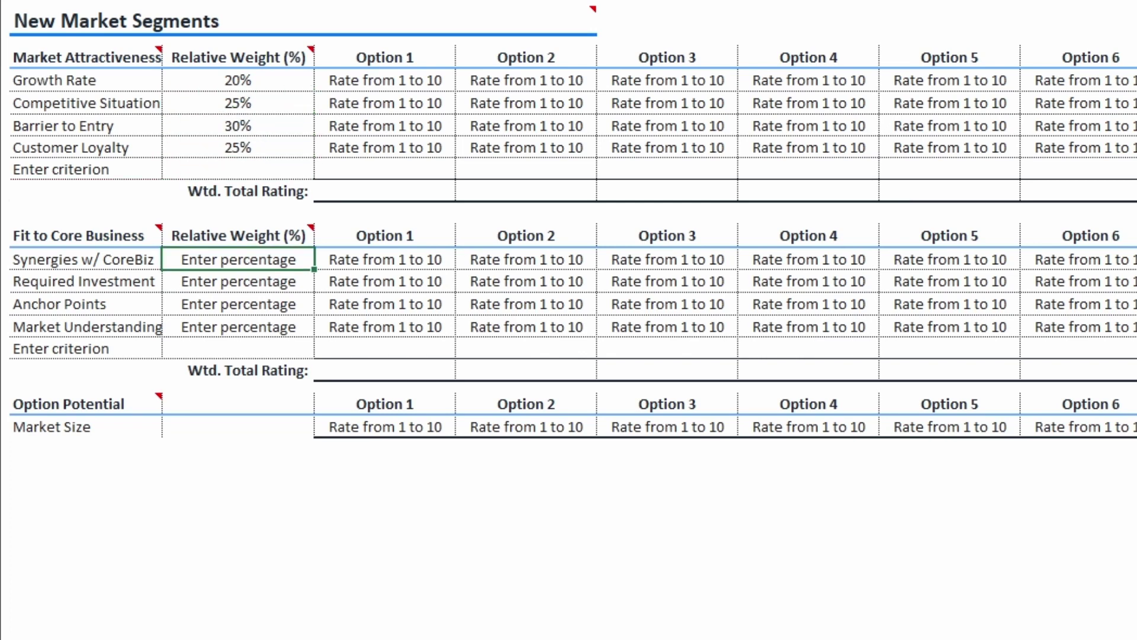
Step: Weight the Fit to Core Business criteria 40%, 30%, 10% and 20%
text(40)
key(Return)
text(30)
key(Return)
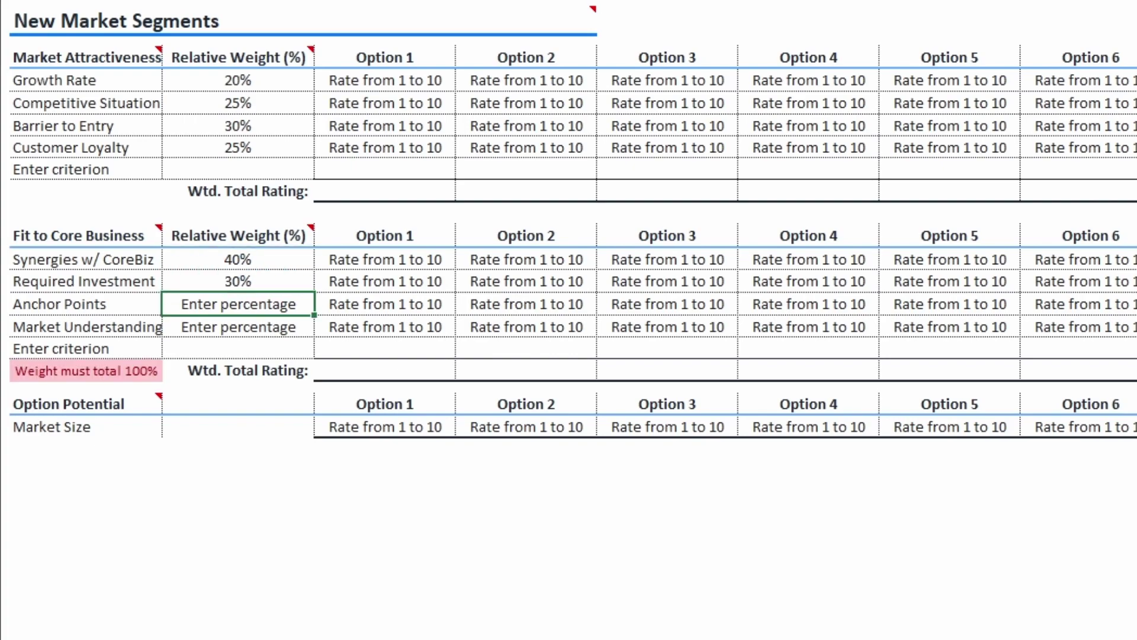
text(10)
key(Return)
text(20)
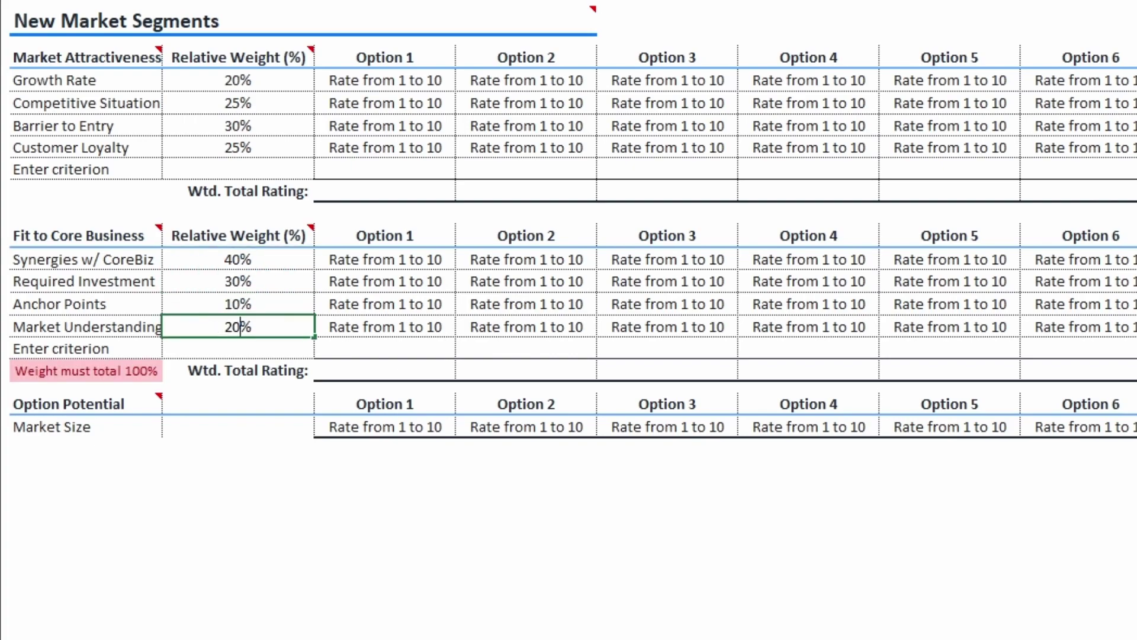
key(Return)
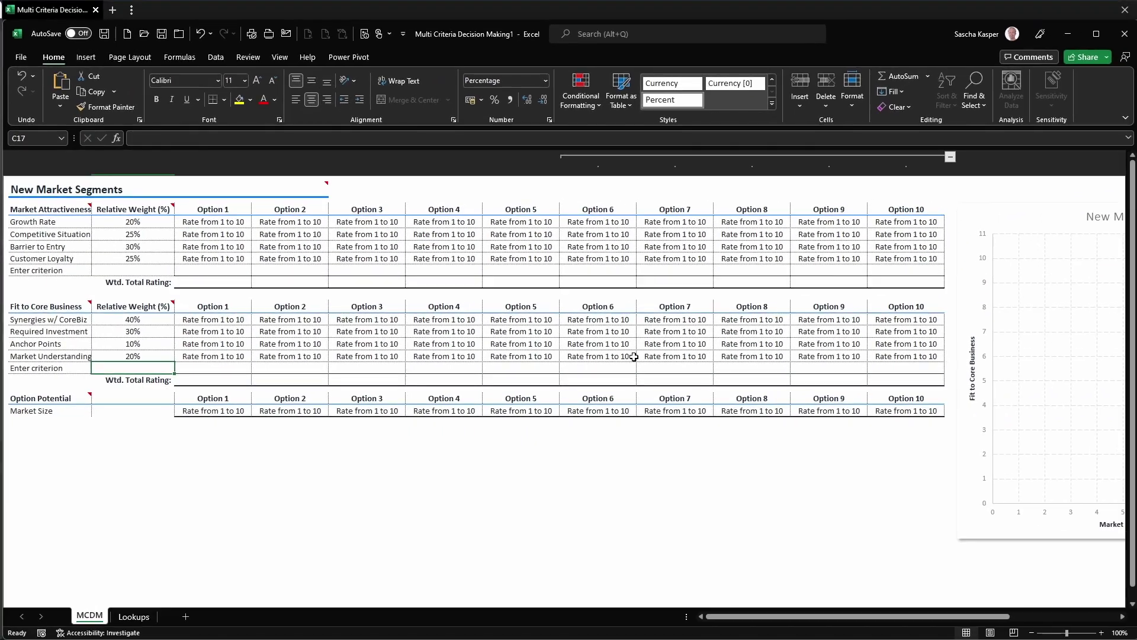
Step: Rename Options 1–5 to Smart Home, Metaverse, Mobility, Communication, Blockchain and collapse Options 6–10
click(356, 97)
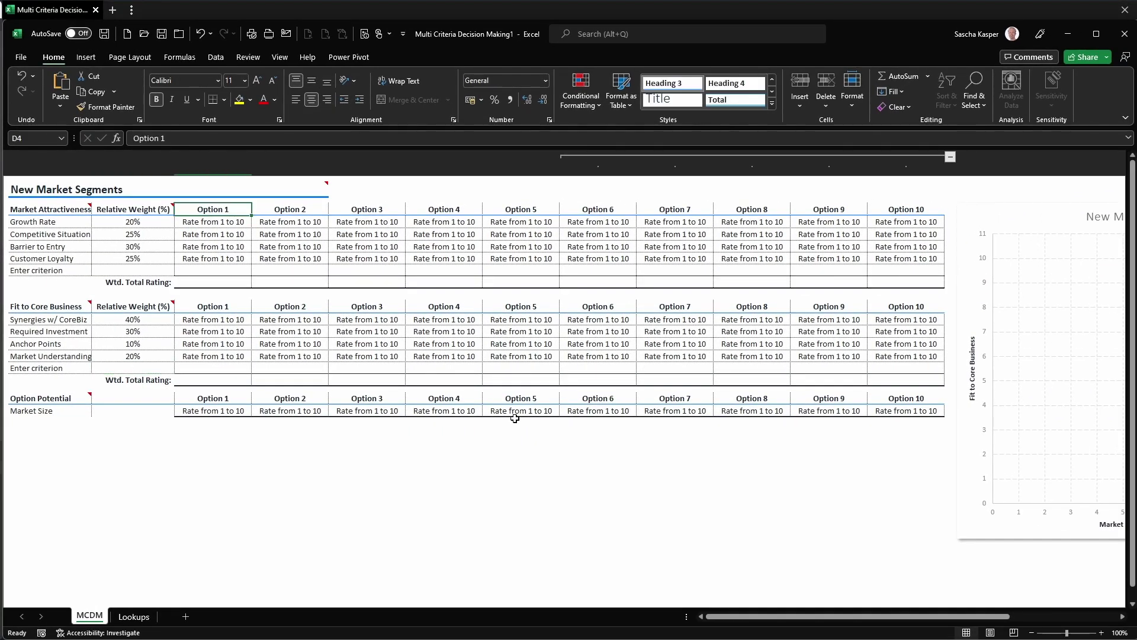
text(Smart Home)
key(Tab)
text(Metaverse)
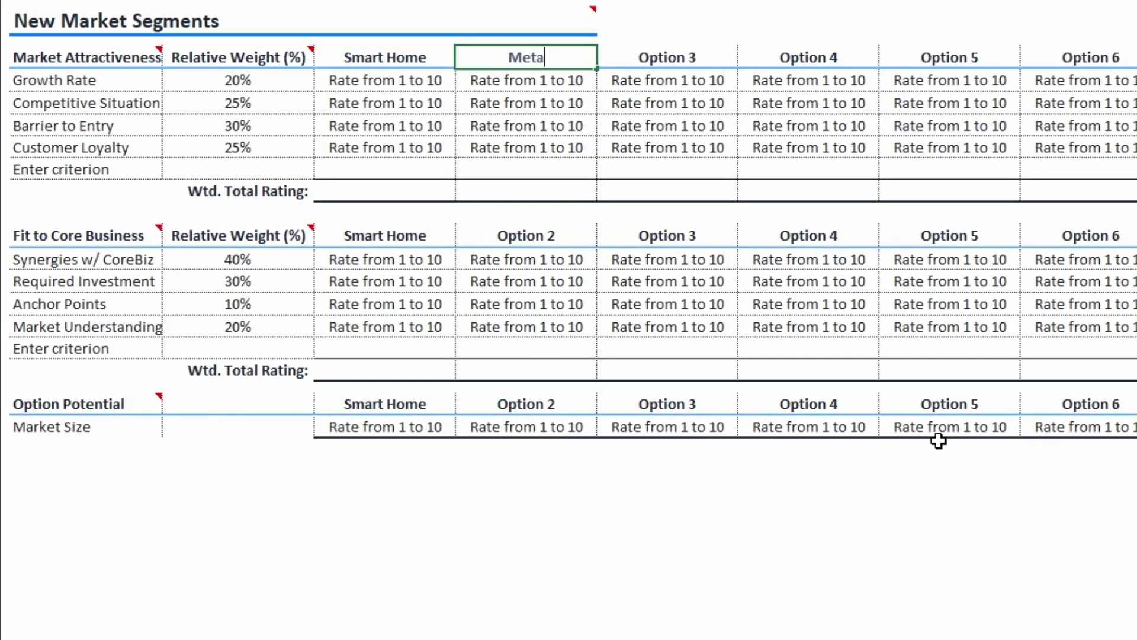
key(Tab)
text(Mobility)
key(Tab)
text(Communication)
key(Tab)
text(Blockchain)
key(Tab)
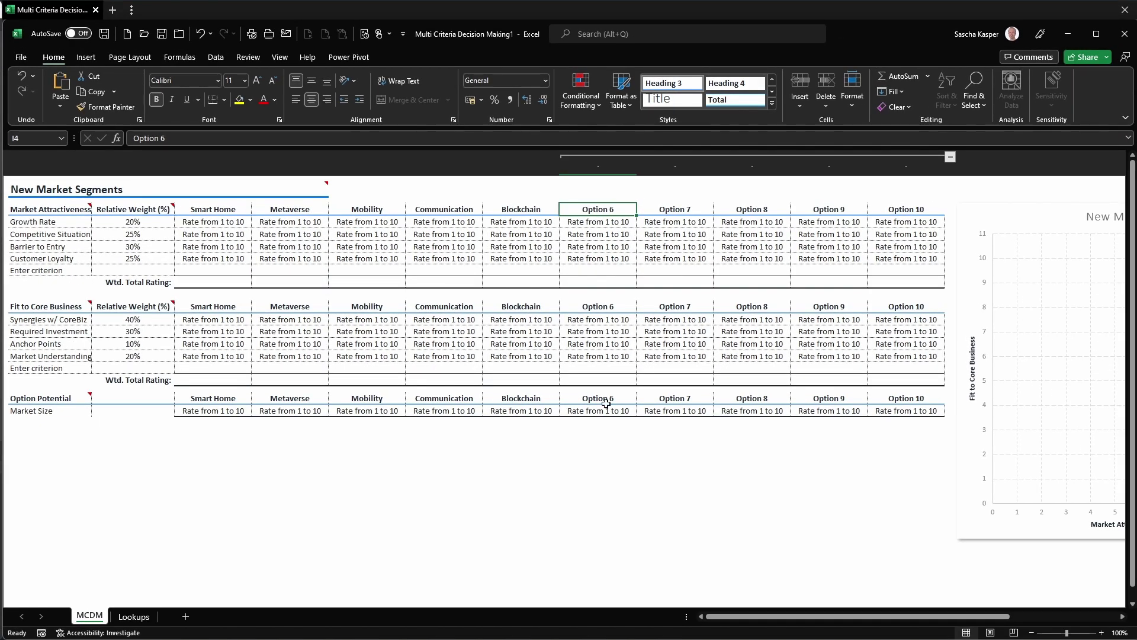
click(950, 157)
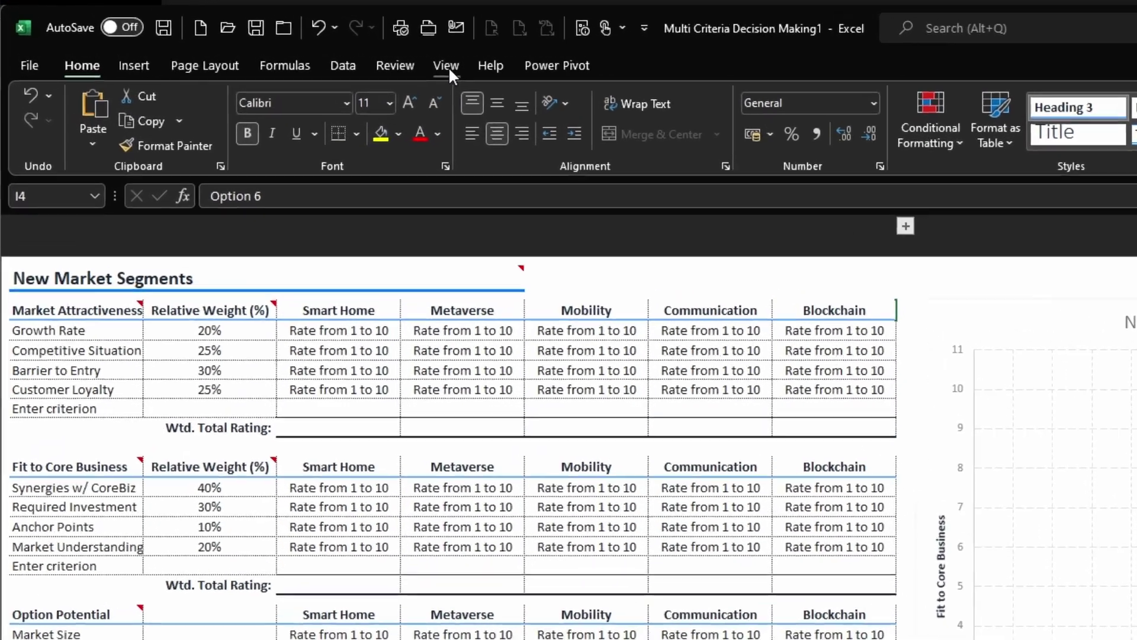
Step: Turn on sheet headings, ungroup column I (Option 6), and toggle the Option 7–10 column group
click(449, 66)
click(622, 134)
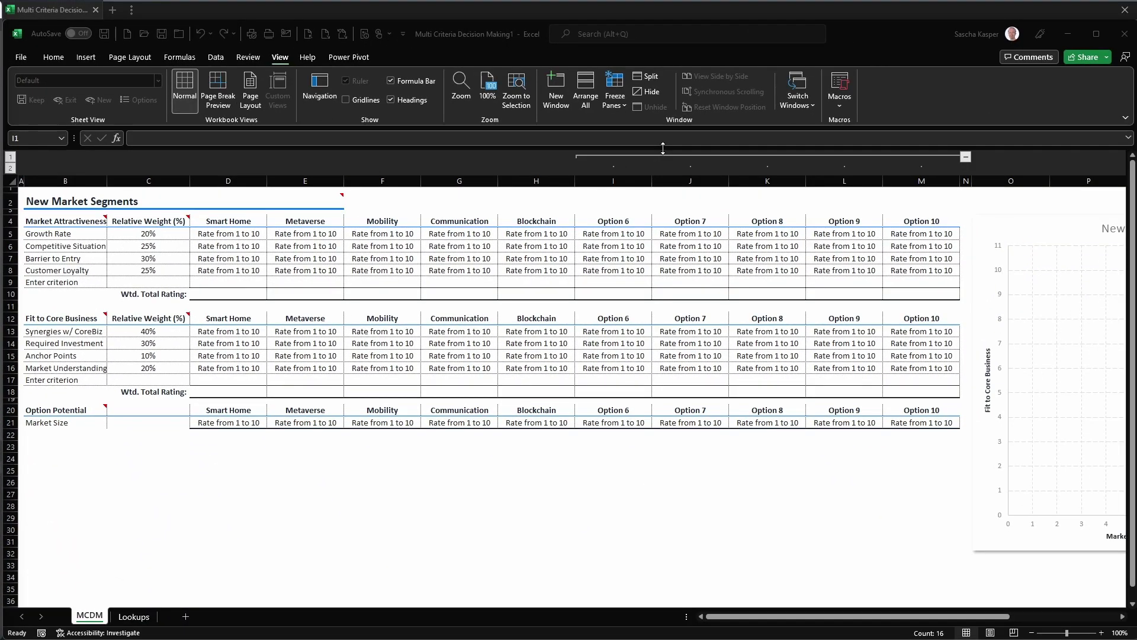
click(613, 180)
click(217, 57)
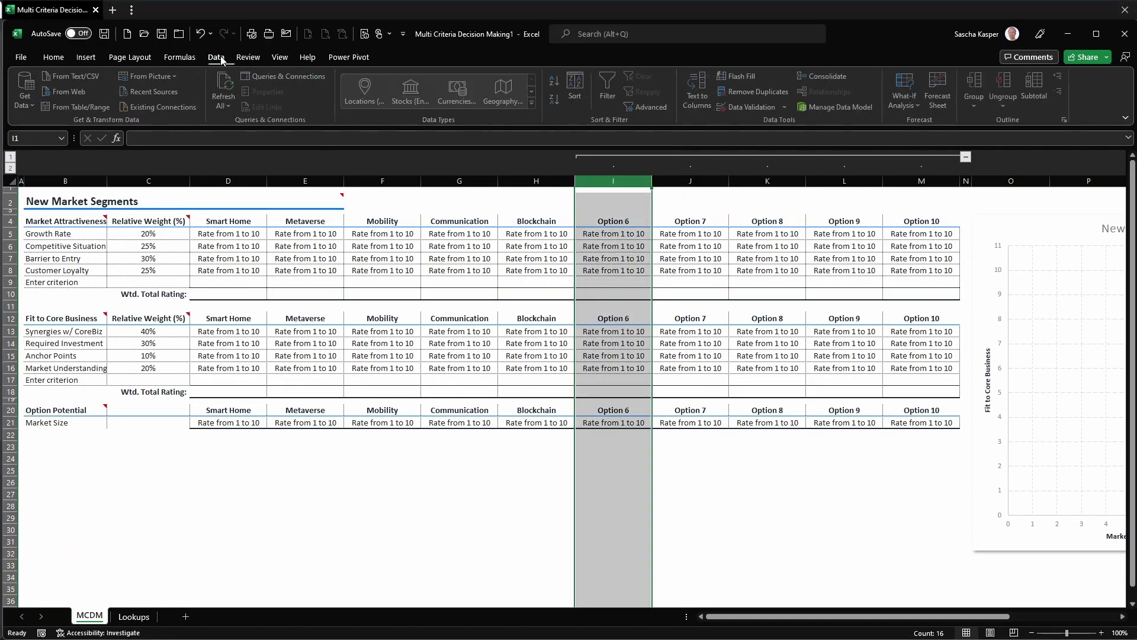
click(1002, 86)
click(965, 157)
click(658, 157)
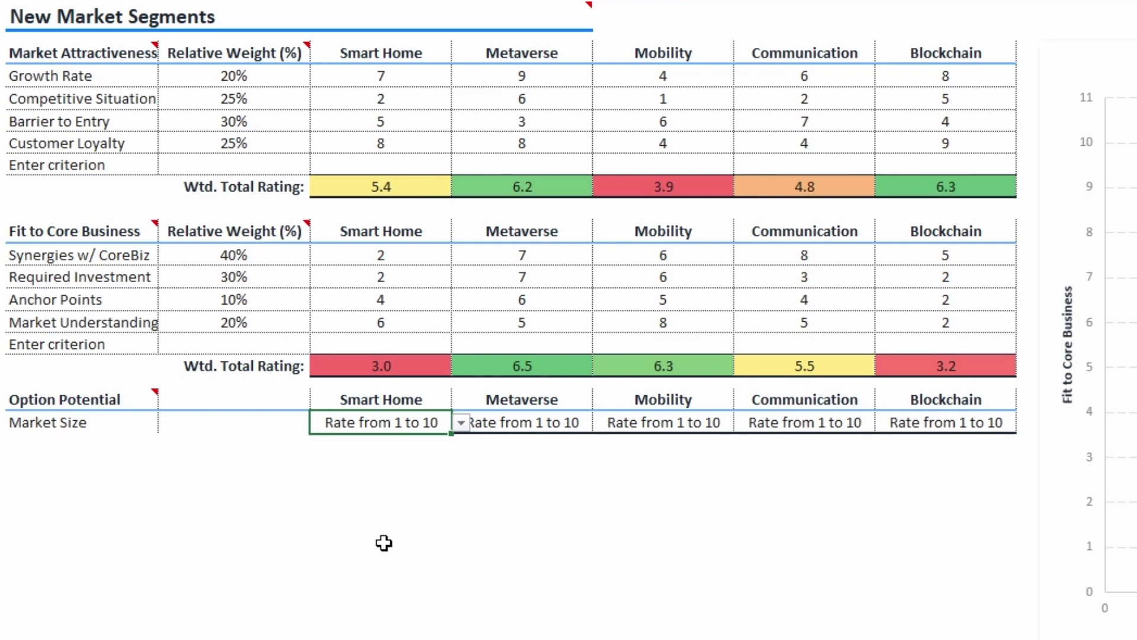
Step: Enter Market Size ratings: Smart Home 7, Metaverse 8, Mobility 6, Communication 5, Blockchain 7
text(7)
key(Tab)
text(8)
key(Tab)
key(F2)
text(6)
key(Tab)
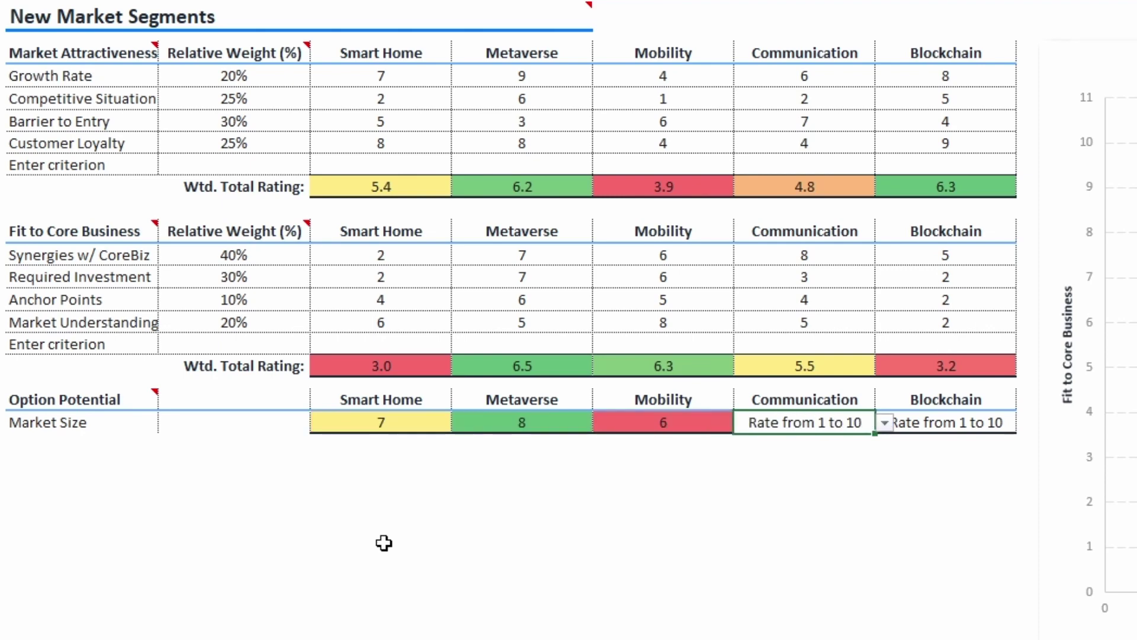
text(5)
key(Tab)
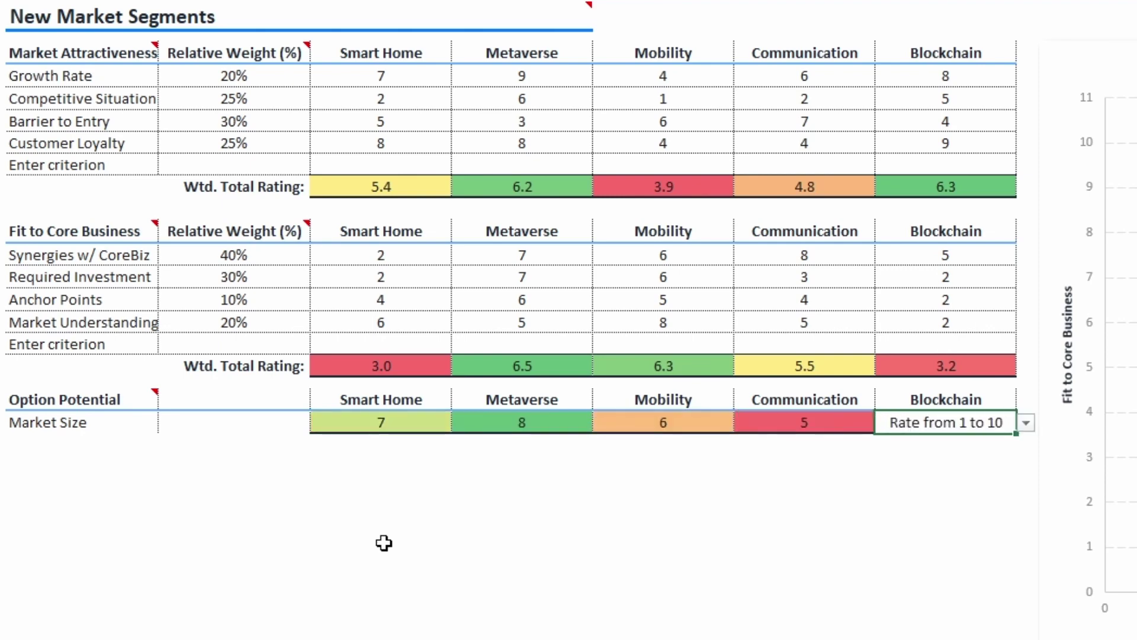
text(7)
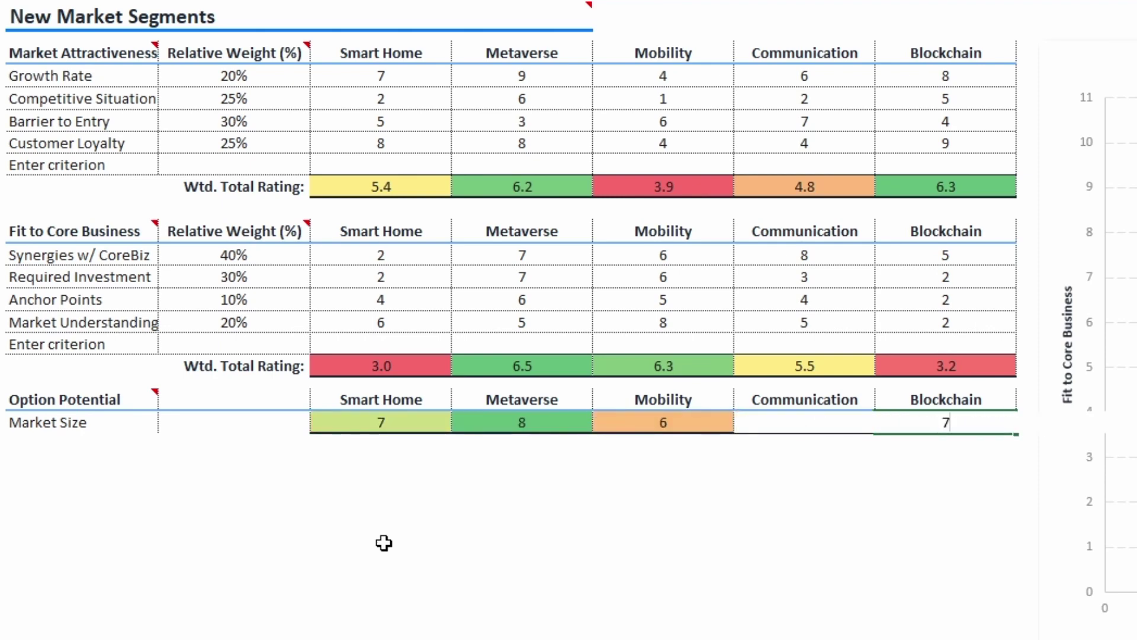
key(Return)
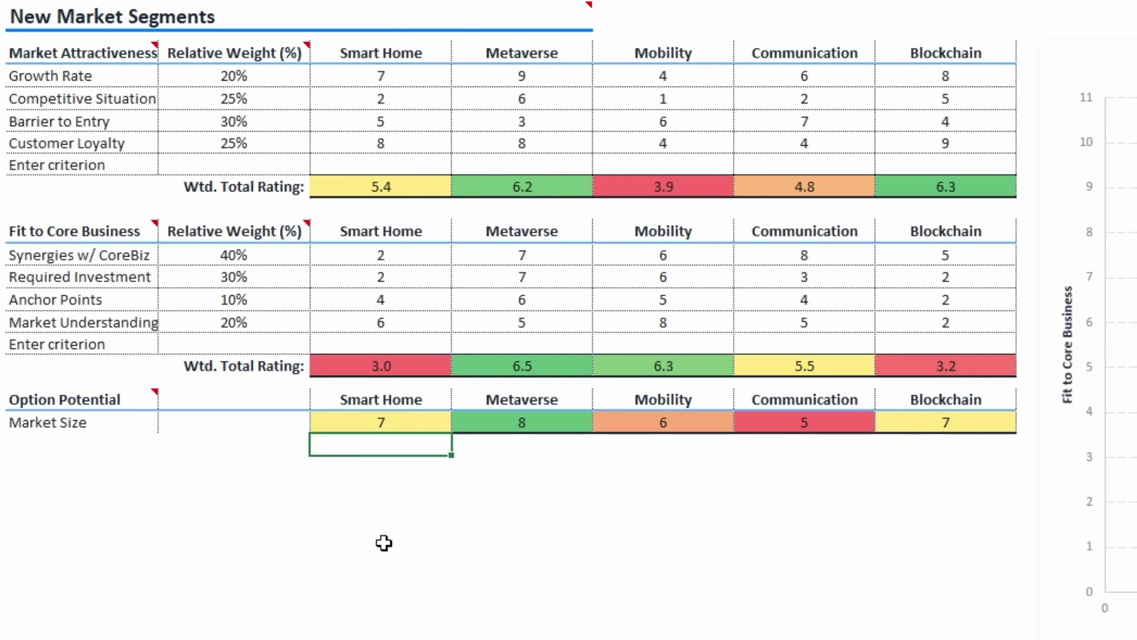